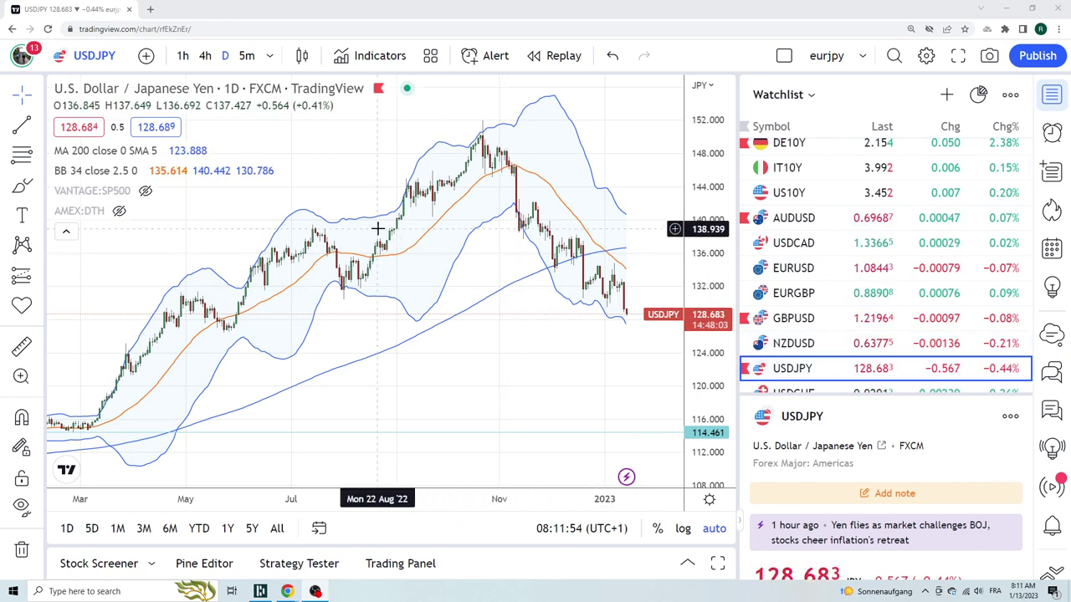
# Switch USDJPY to the 1h interval, then chart US10Y from the watchlist.
pyautogui.click(182, 55)
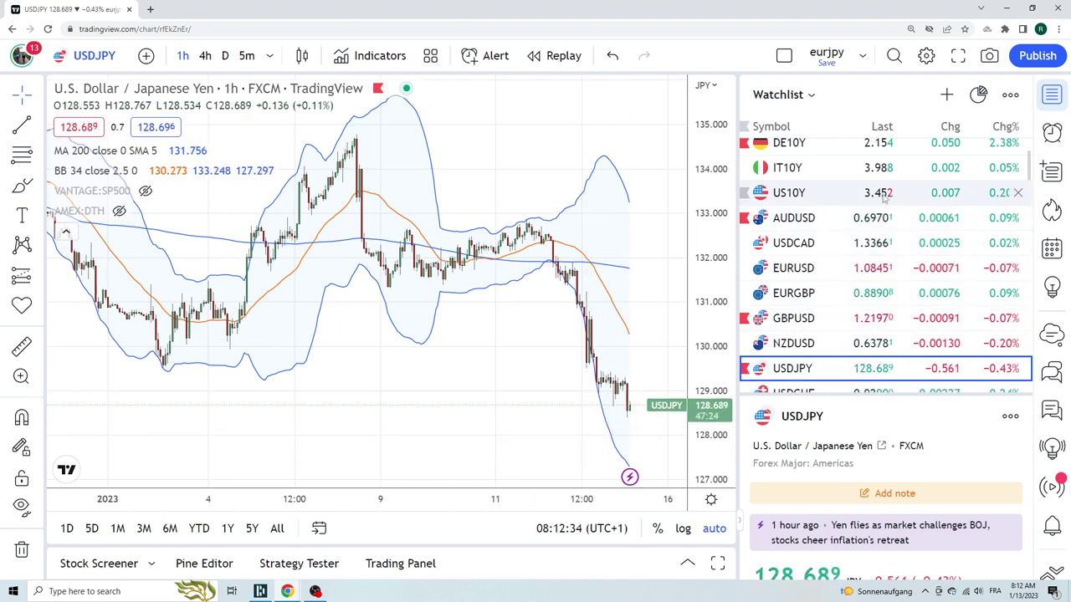
pyautogui.click(796, 196)
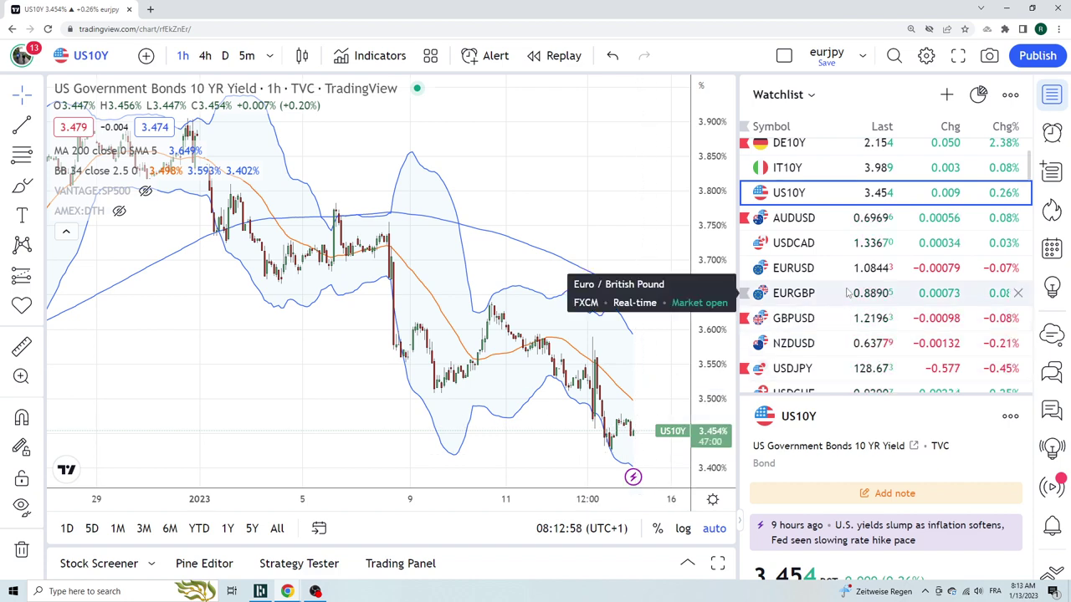
# Return to the USDJPY chart from the watchlist.
pyautogui.click(793, 370)
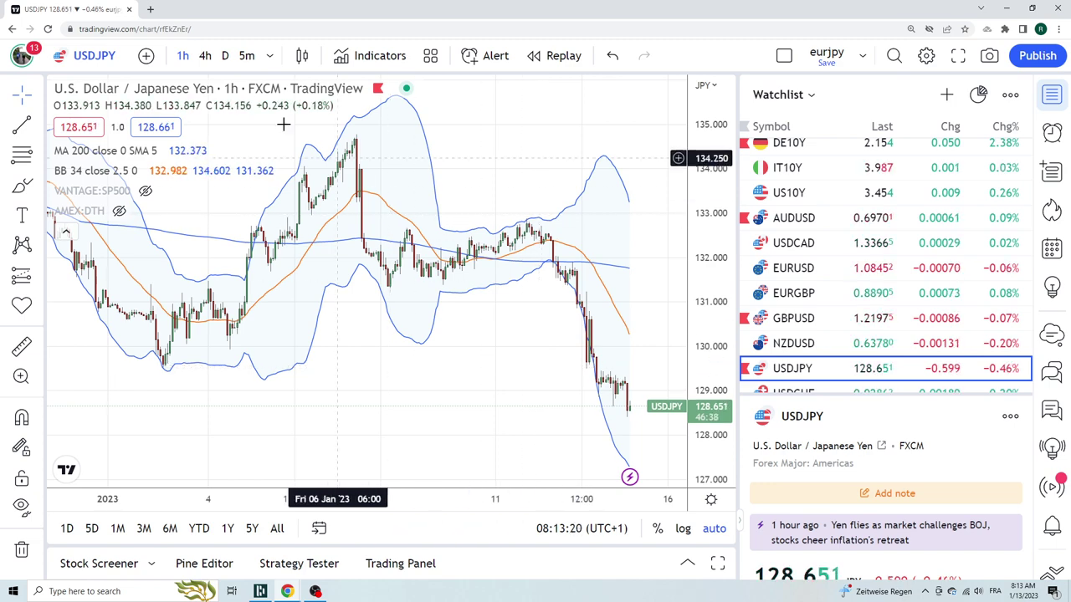
# Set USDJPY to the daily interval and scroll the watchlist back to the top.
pyautogui.click(225, 56)
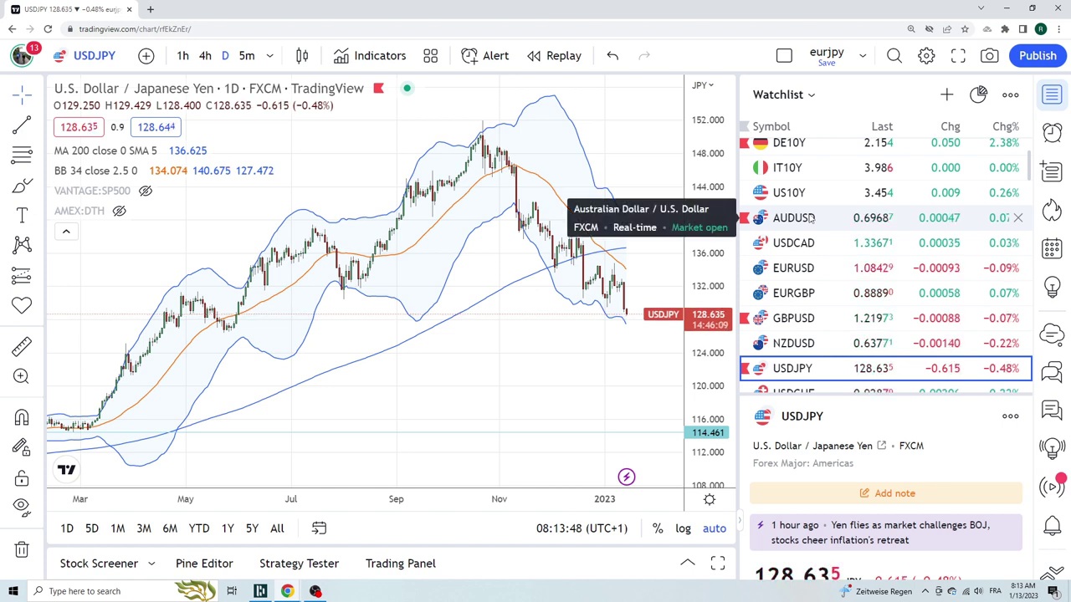
pyautogui.scroll(1, 815, 243)
pyautogui.scroll(2, 815, 244)
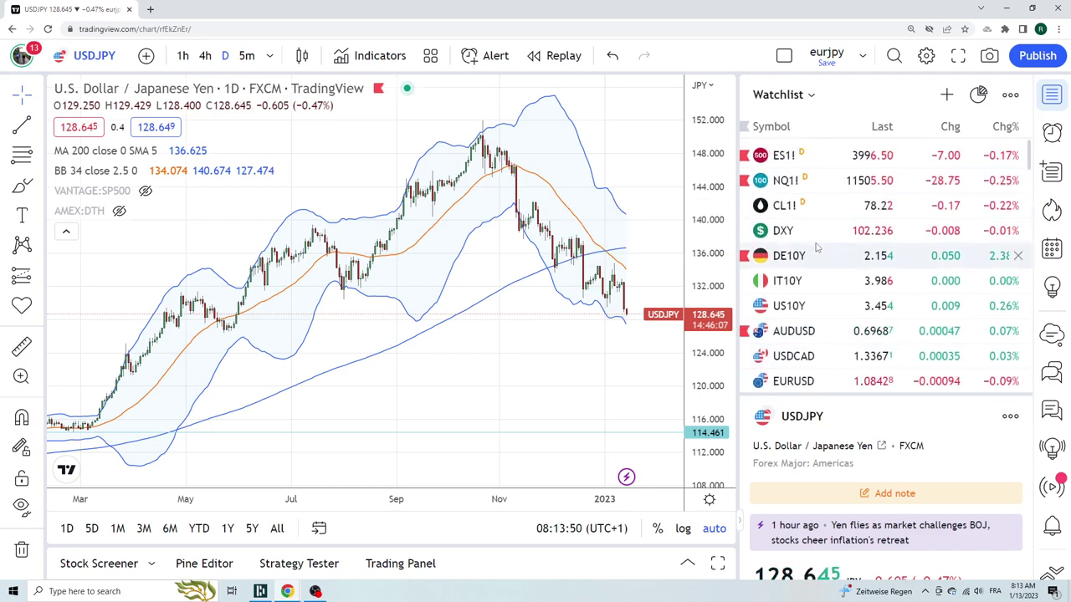
# Chart ES1! from the top of the watchlist on the daily timeframe.
pyautogui.click(786, 155)
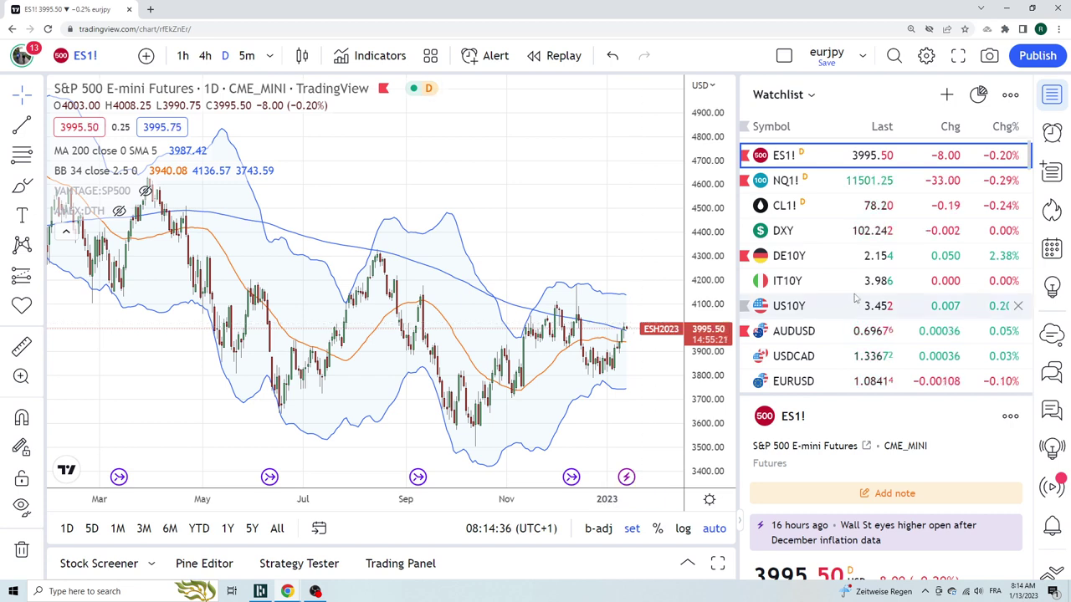
pyautogui.scroll(-1, 843, 290)
pyautogui.scroll(-1, 840, 289)
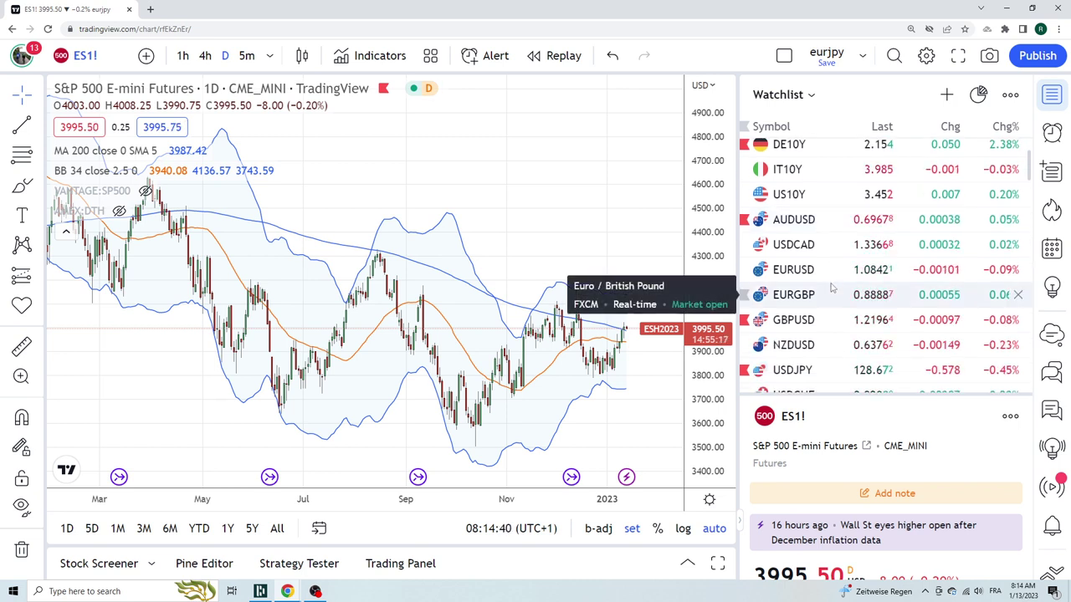
pyautogui.scroll(1, 831, 297)
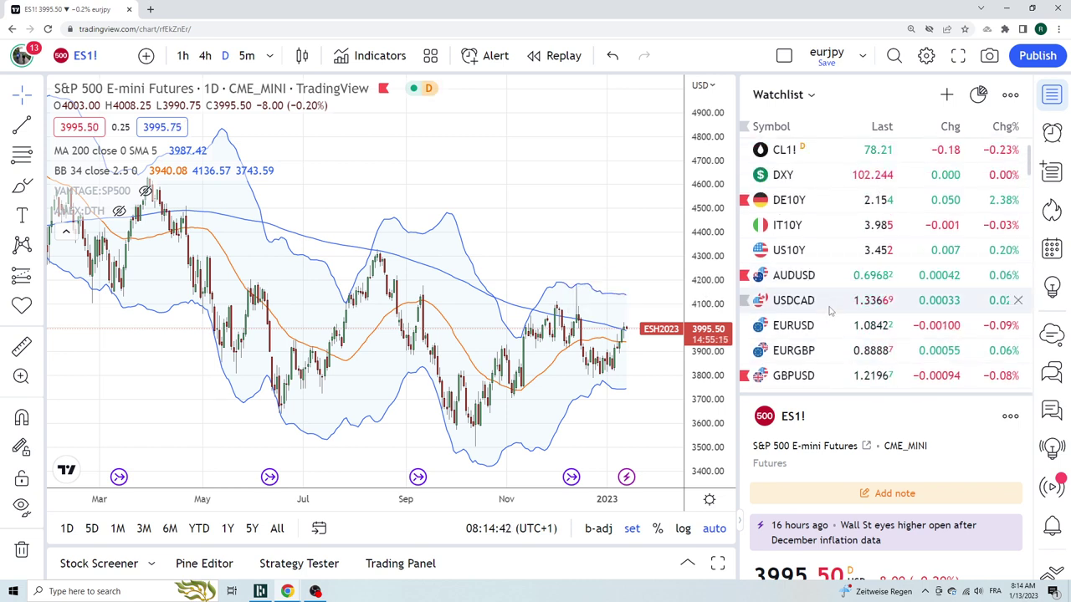
pyautogui.scroll(-4, 829, 310)
pyautogui.scroll(-8, 830, 311)
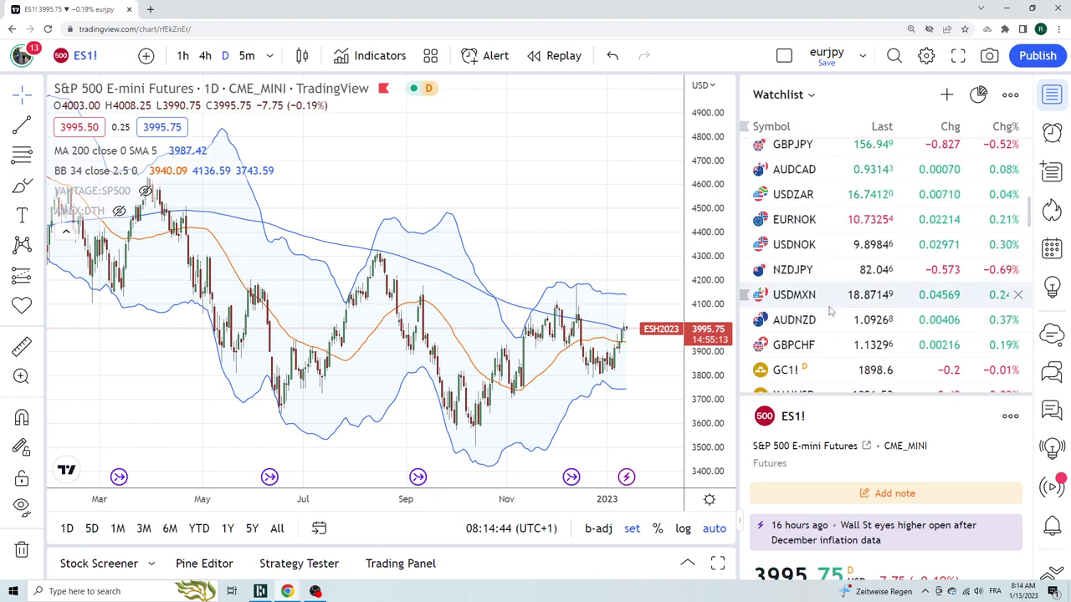
pyautogui.scroll(-2, 830, 310)
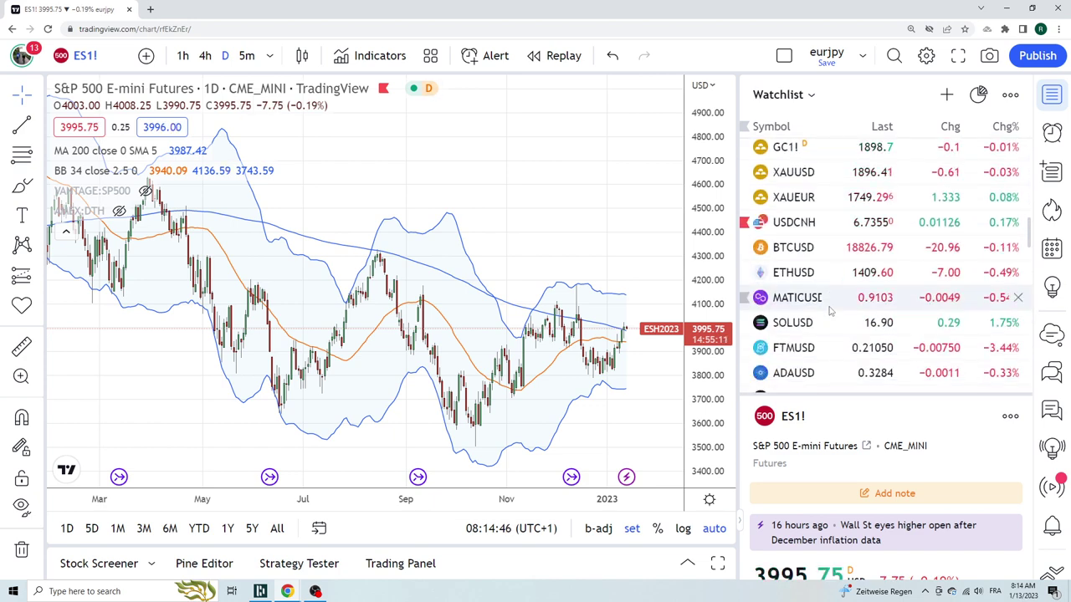
pyautogui.scroll(-5, 829, 311)
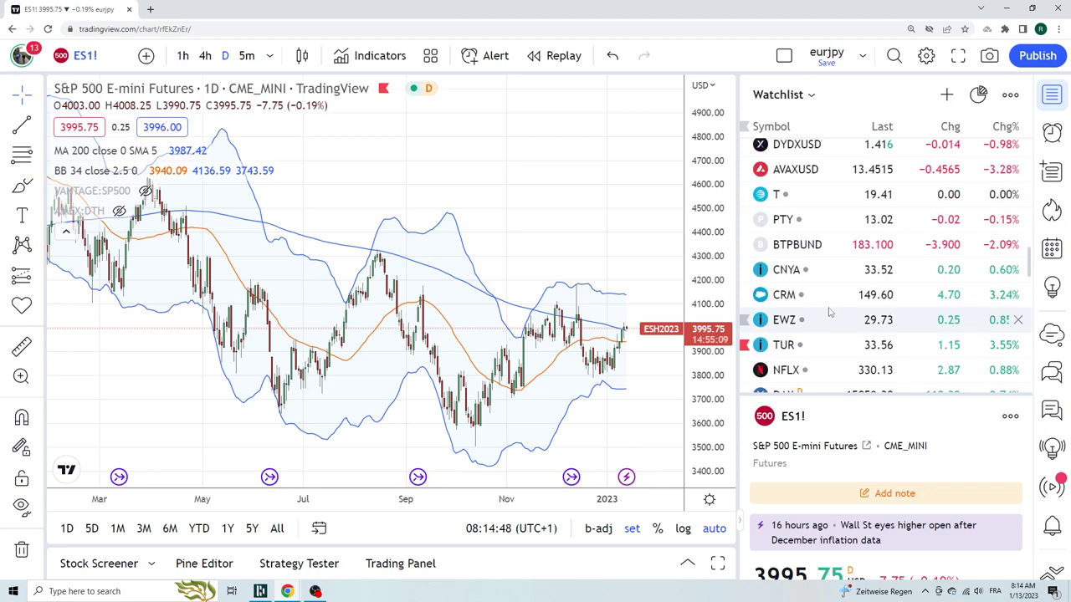
pyautogui.scroll(-3, 830, 312)
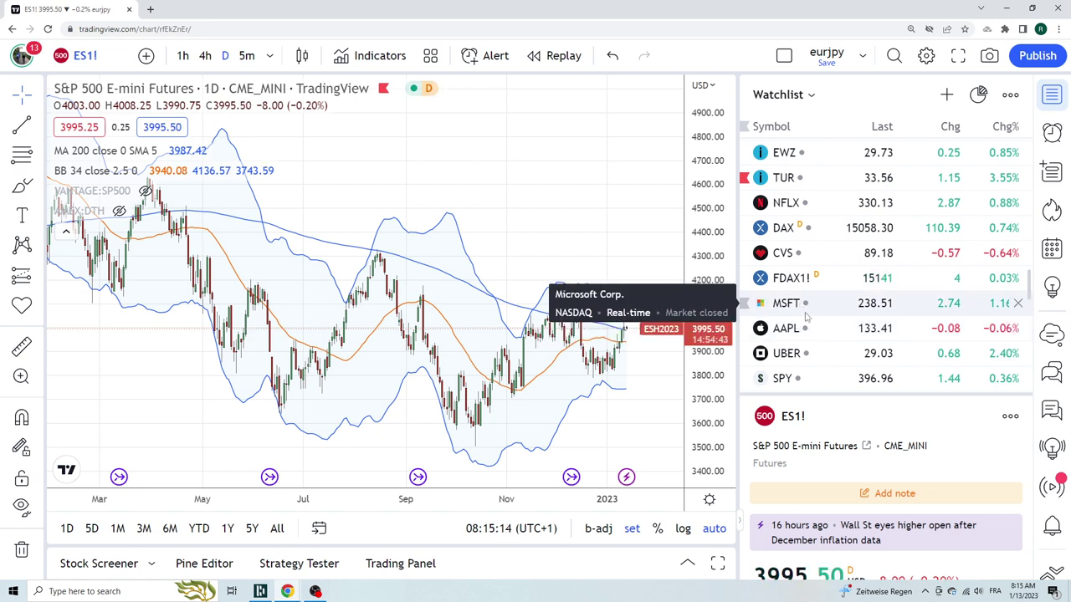
pyautogui.scroll(8, 847, 345)
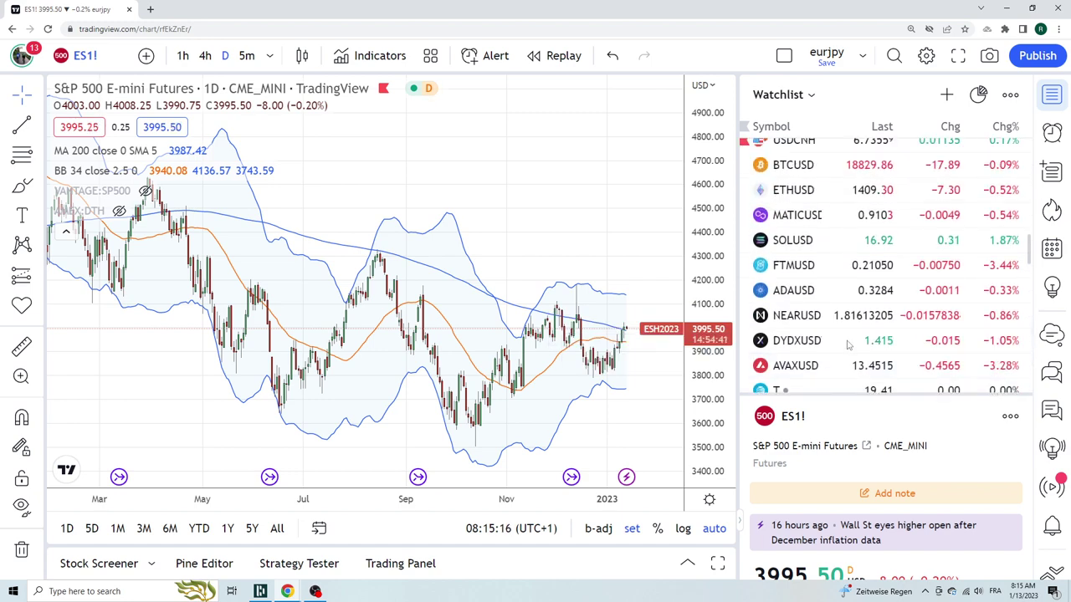
pyautogui.scroll(-3, 847, 344)
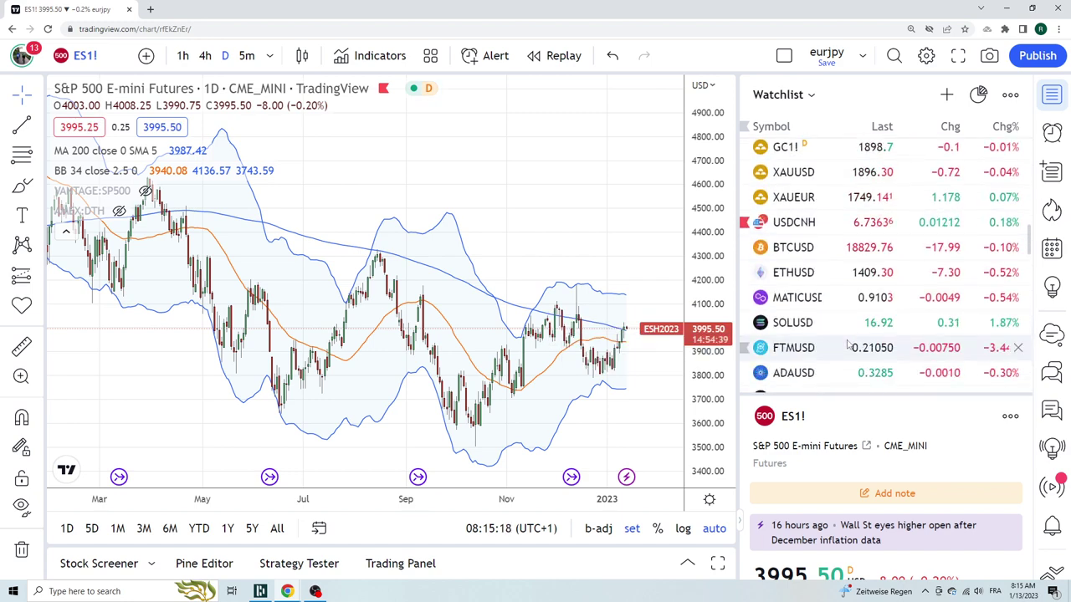
pyautogui.scroll(1, 847, 345)
pyautogui.scroll(8, 847, 343)
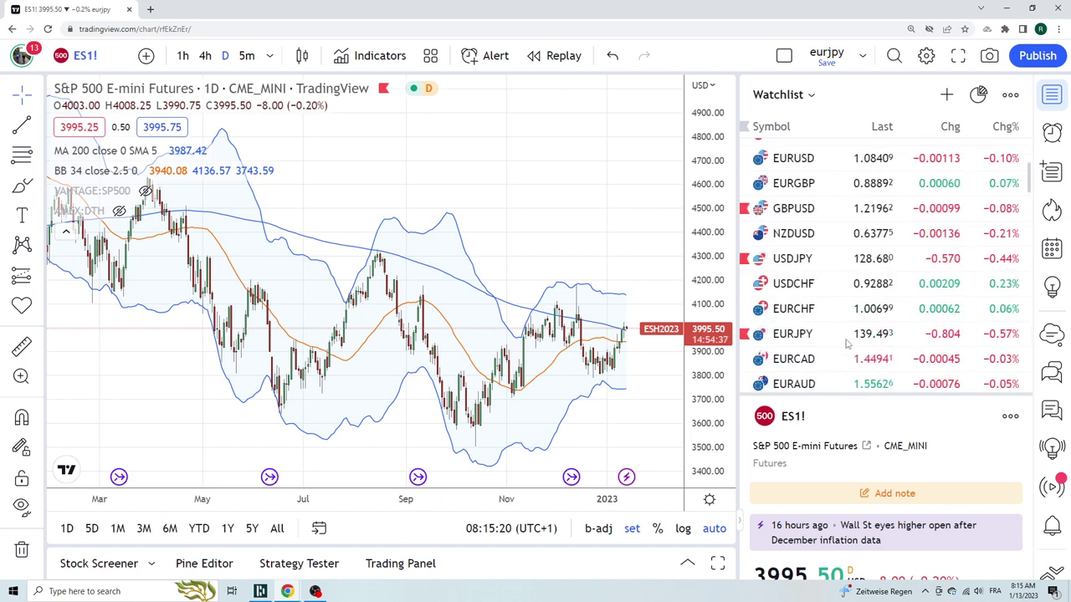
pyautogui.scroll(3, 847, 343)
# Review AUDUSD, then USDCAD on 1h candles, and move on to EURUSD.
pyautogui.click(805, 281)
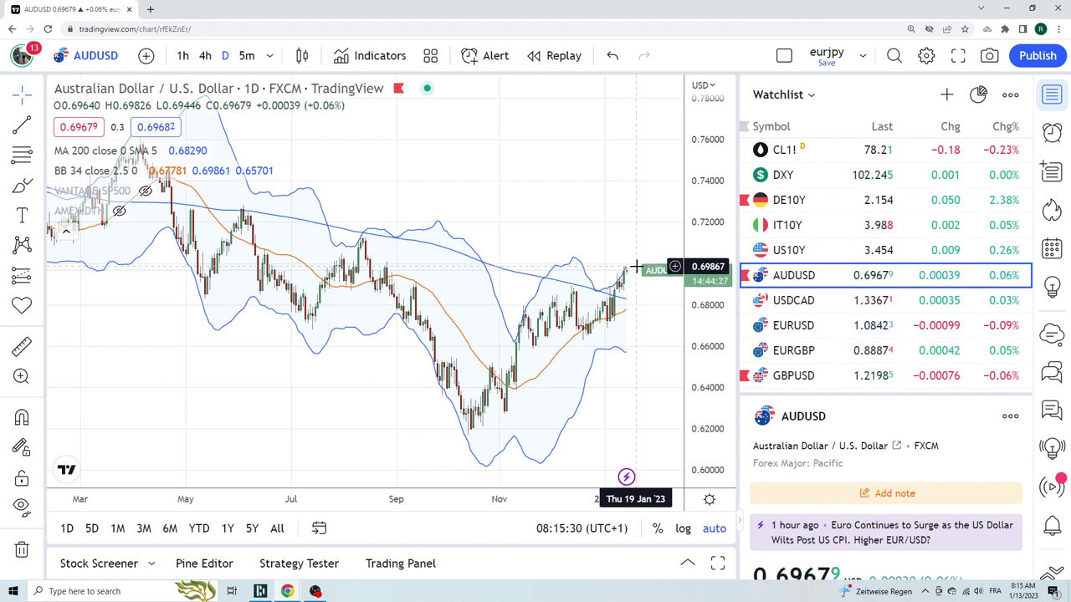
pyautogui.click(799, 303)
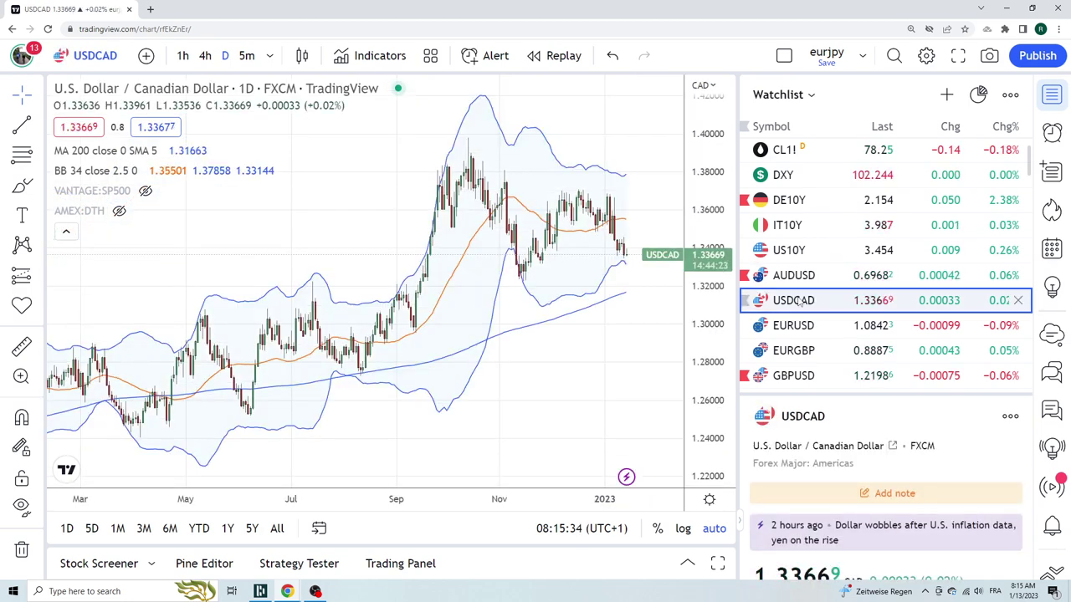
pyautogui.click(183, 56)
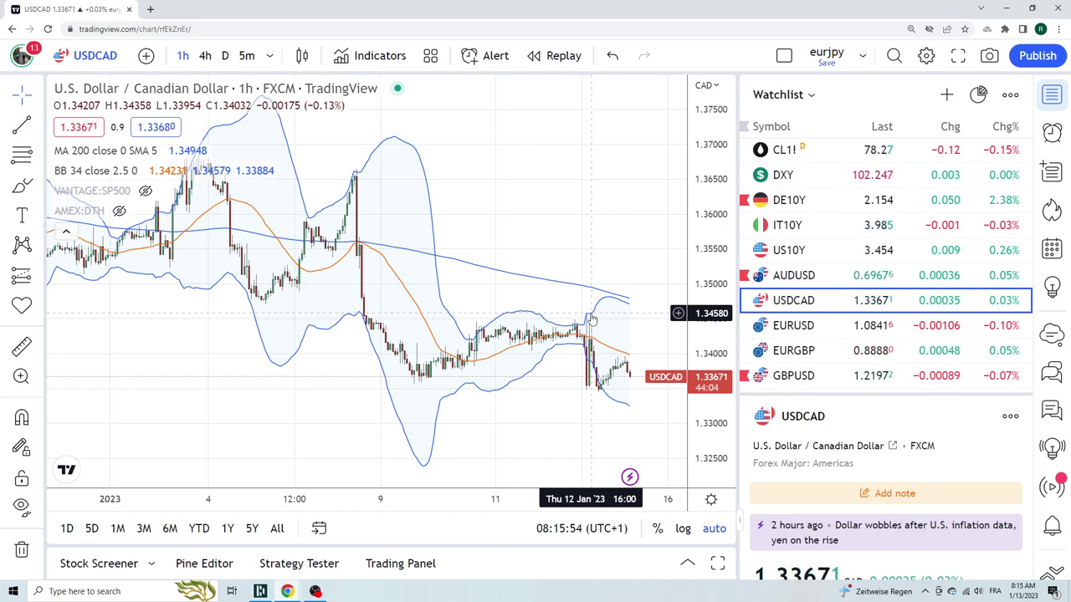
pyautogui.click(807, 330)
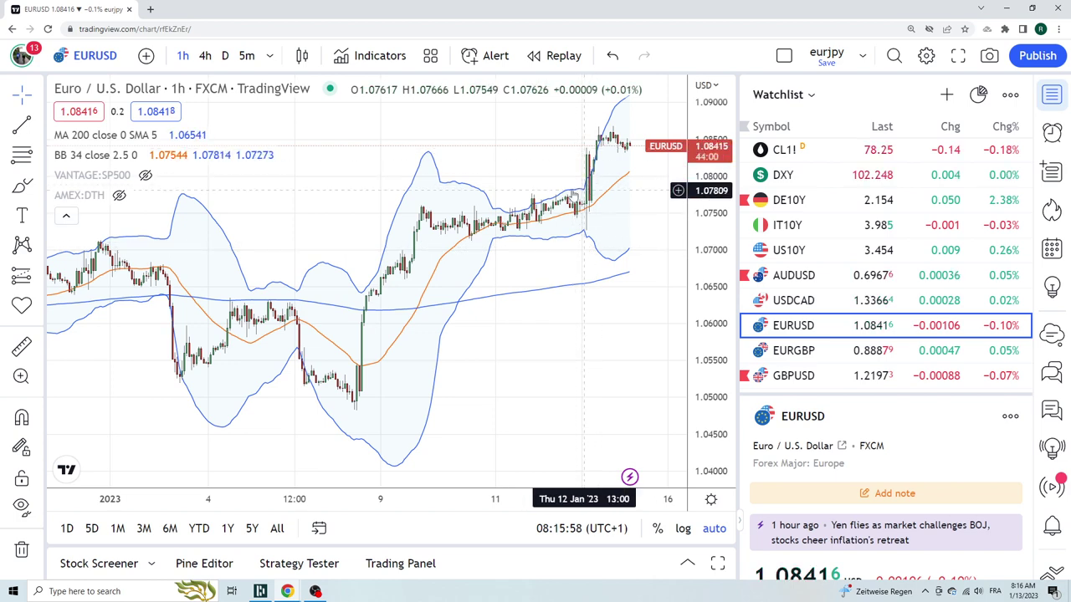
# View EURUSD on the daily interval, then step down to EURGBP.
pyautogui.click(225, 56)
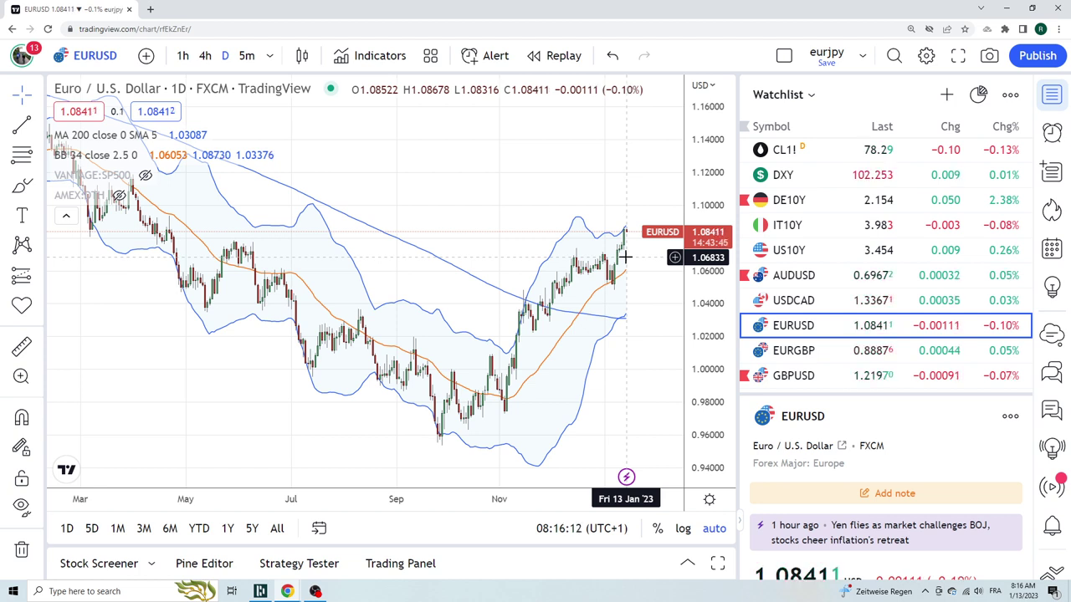
pyautogui.press('Down')
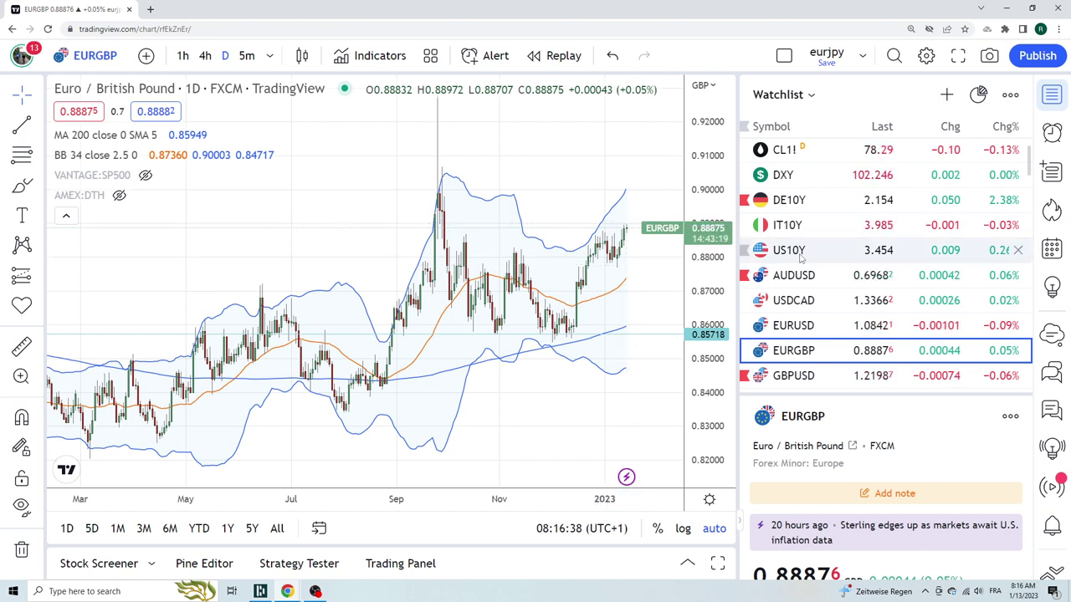
# Chart GBPUSD on 1h candles, then step down to NZDUSD.
pyautogui.scroll(-1, 793, 284)
pyautogui.click(791, 321)
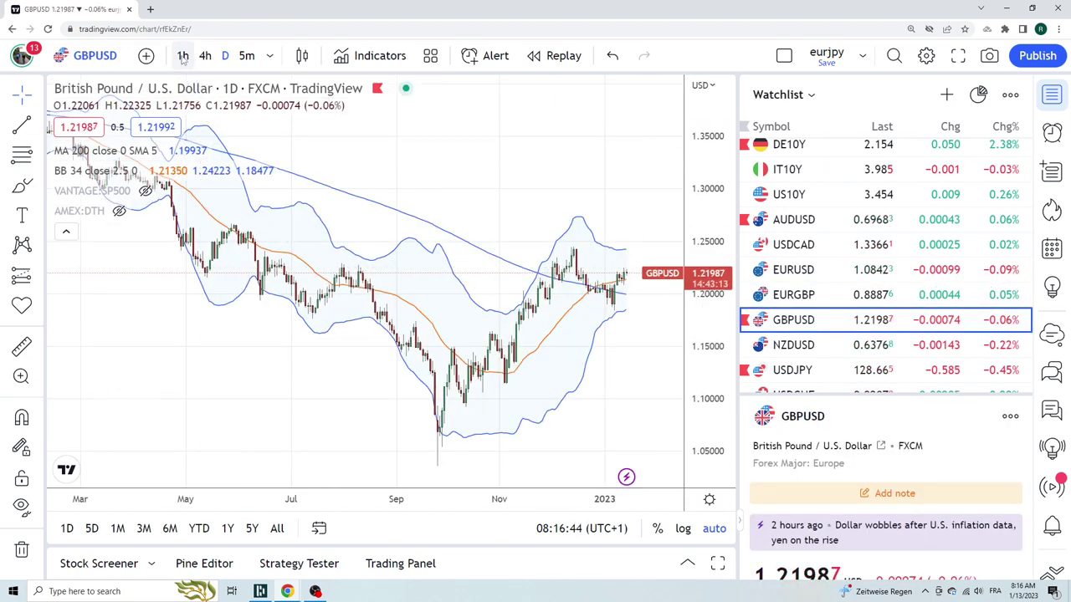
pyautogui.click(182, 56)
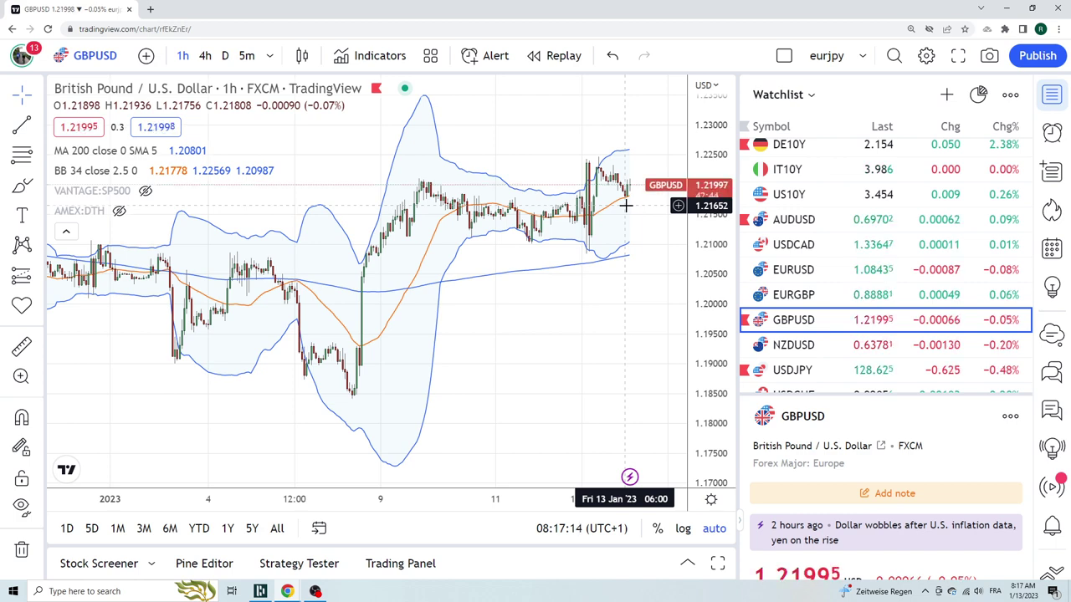
pyautogui.press('Down')
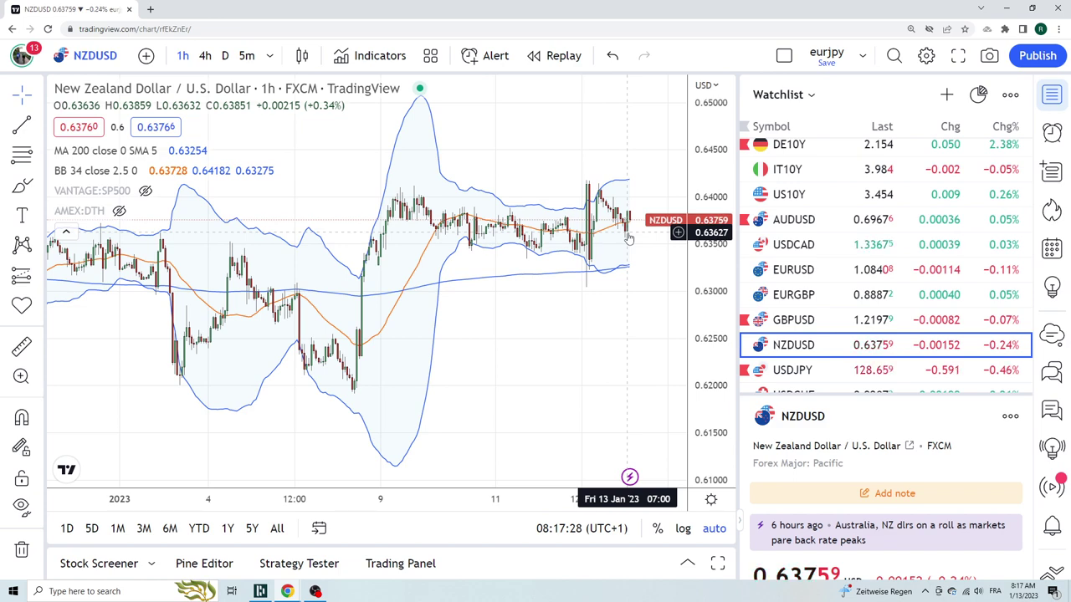
# Scroll the watchlist and chart USDJPY on 1h candles.
pyautogui.scroll(-2, 824, 295)
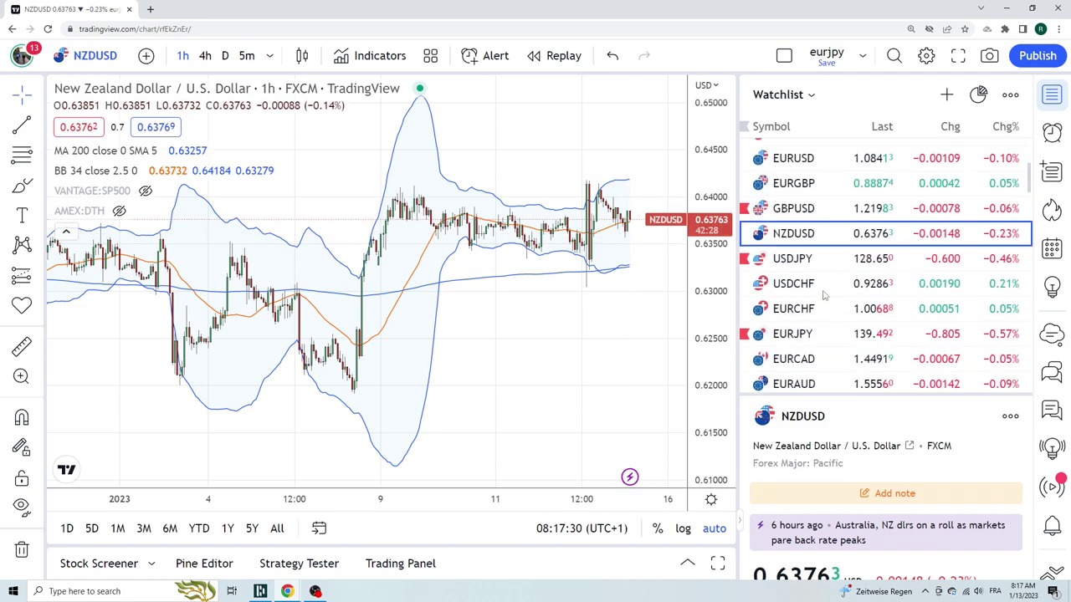
pyautogui.click(799, 261)
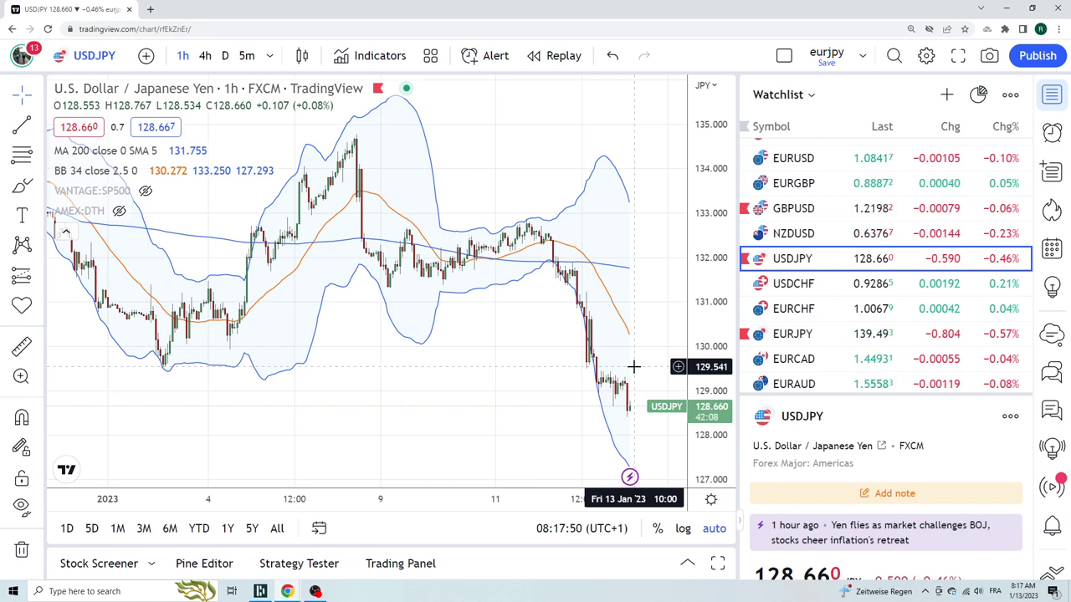
# Chart USDCHF on 1h candles from the watchlist.
pyautogui.click(812, 287)
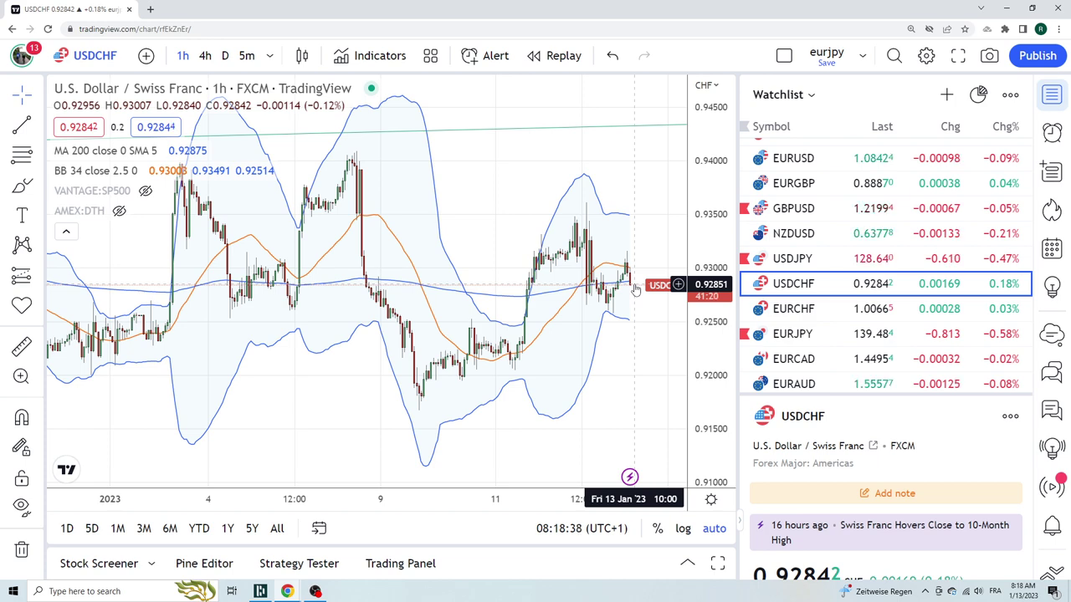
# Step down from USDCHF to the EURCHF 1h chart.
pyautogui.press('Down')
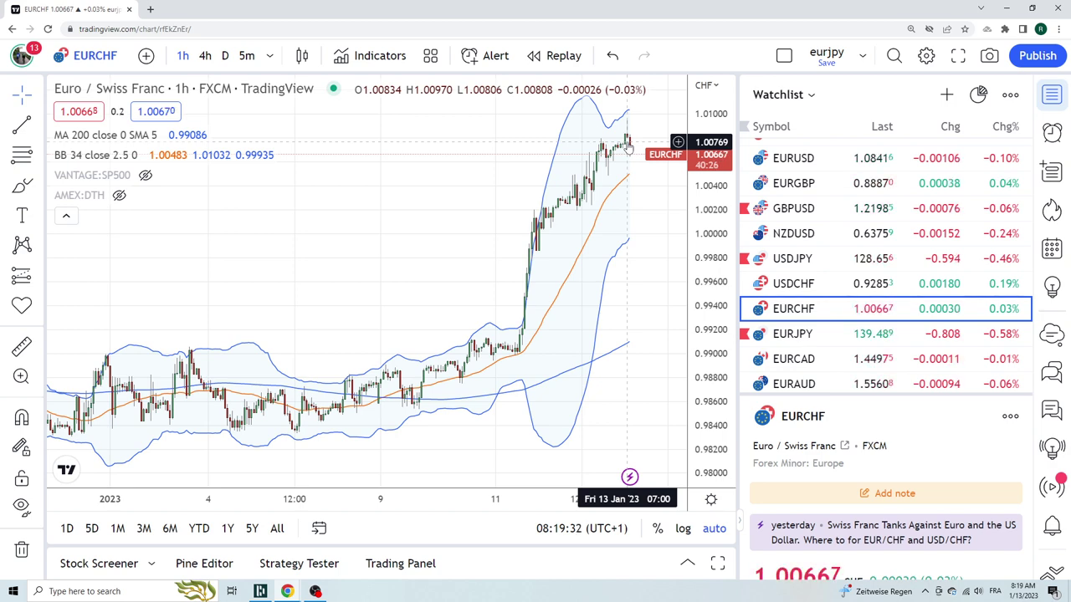
# Flip through the EURJPY, EURCAD and EURAUD 1-hour charts from the watchlist.
pyautogui.click(803, 334)
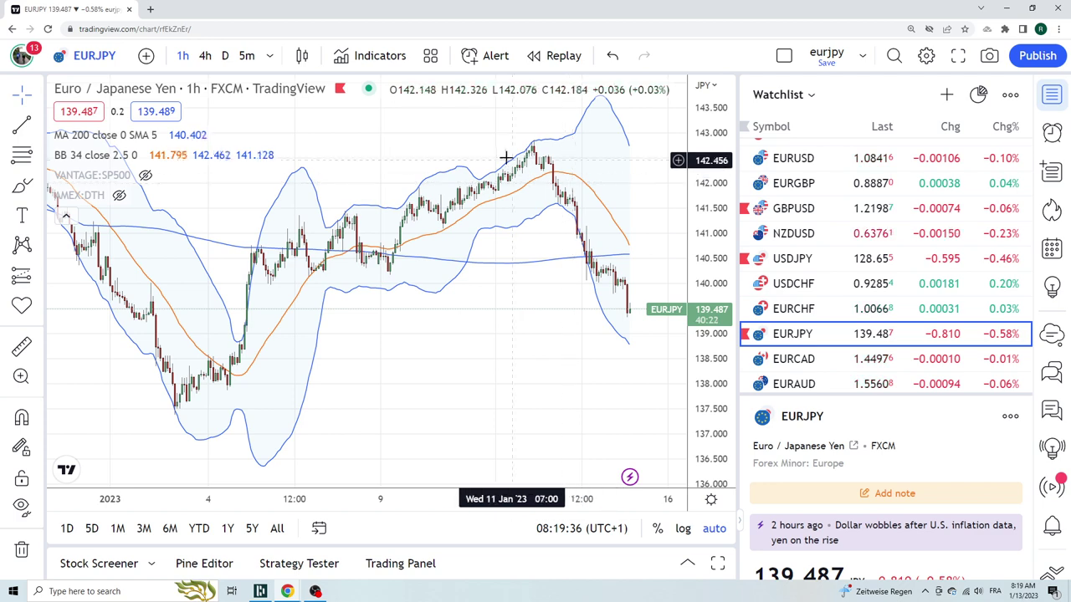
pyautogui.scroll(-1, 810, 308)
pyautogui.click(809, 306)
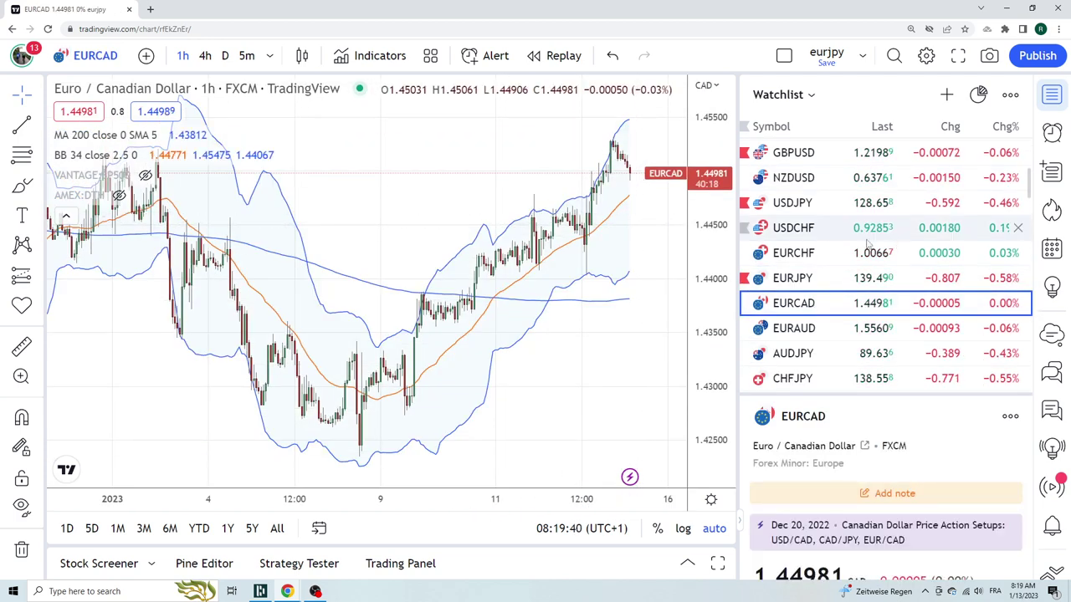
pyautogui.scroll(-1, 820, 251)
pyautogui.click(810, 276)
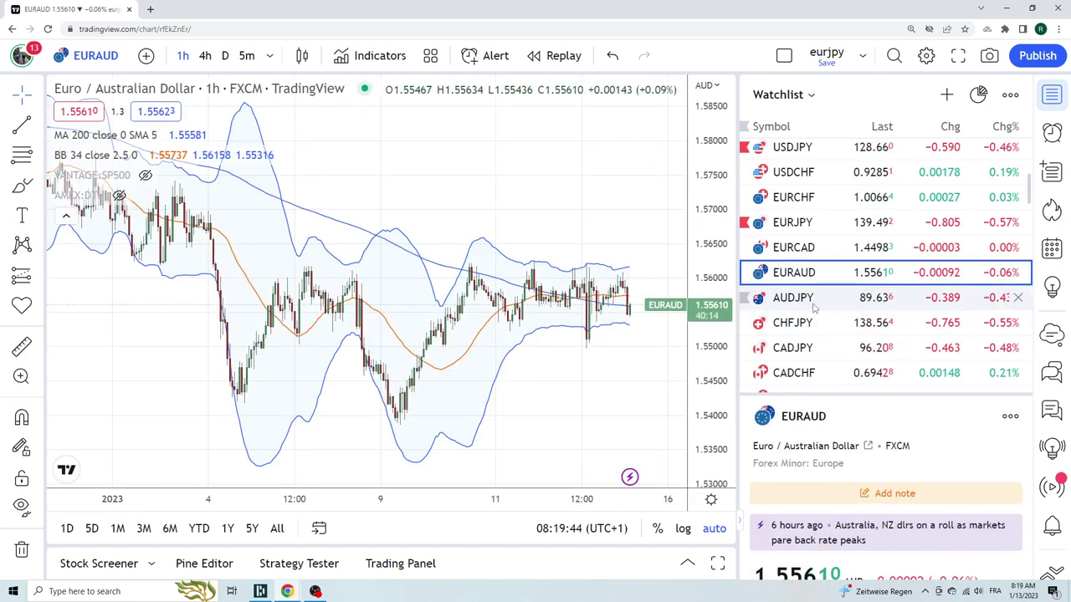
# Check AUDJPY, then bring up CHFJPY on the daily timeframe.
pyautogui.click(814, 305)
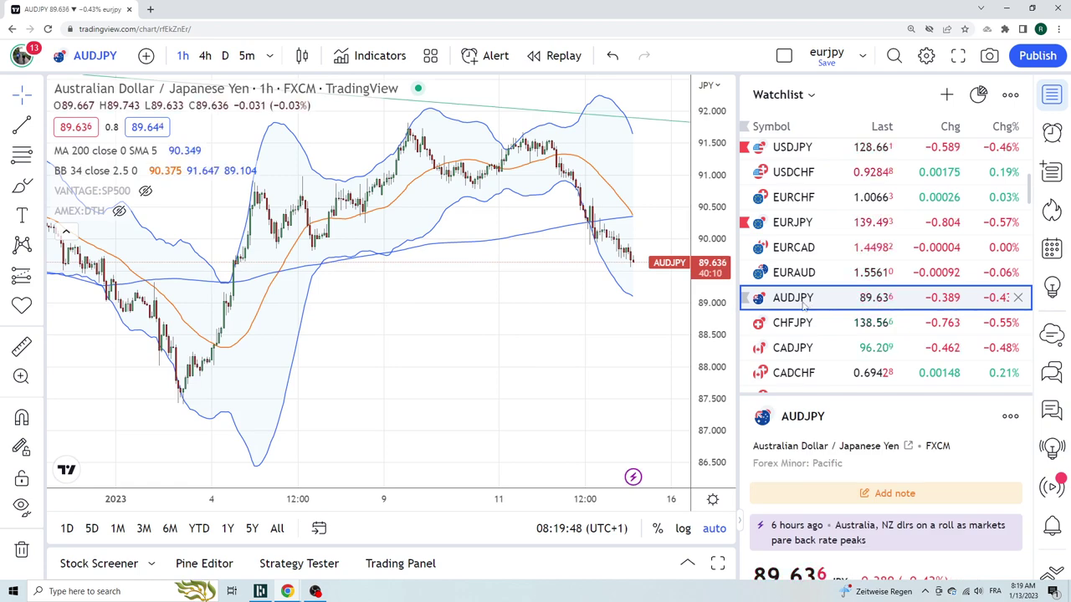
pyautogui.click(807, 323)
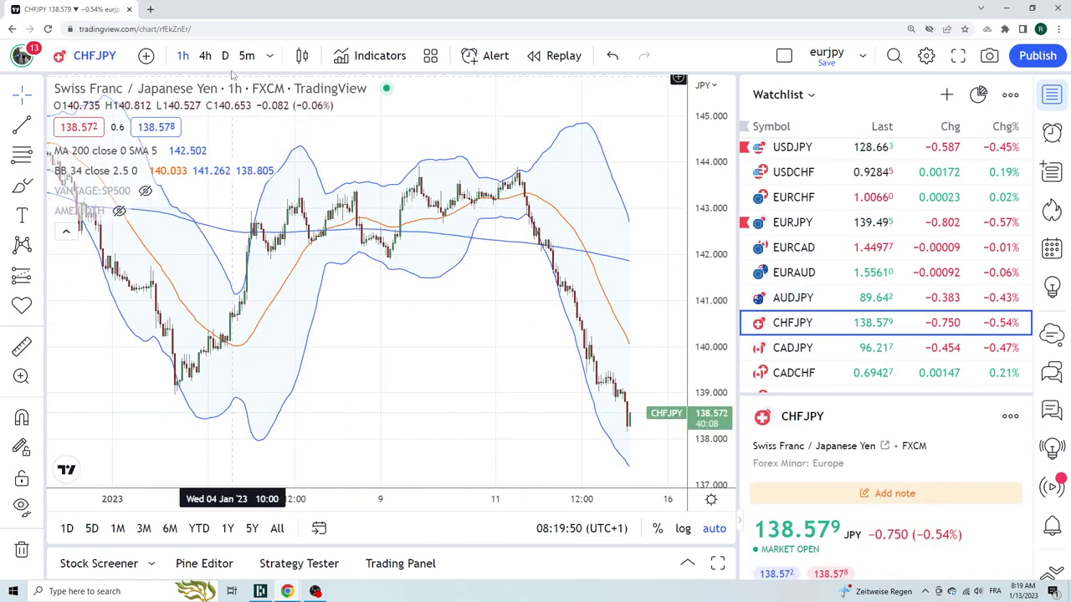
pyautogui.click(225, 56)
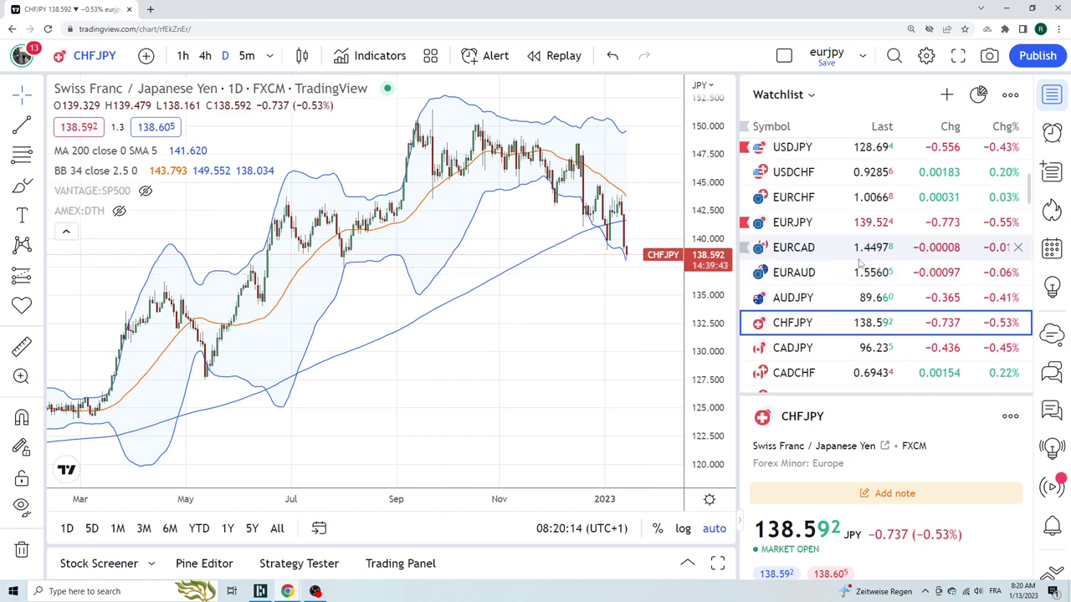
# Review the CADJPY daily chart, then move on to USDZAR from further down the watchlist.
pyautogui.scroll(-1, 798, 288)
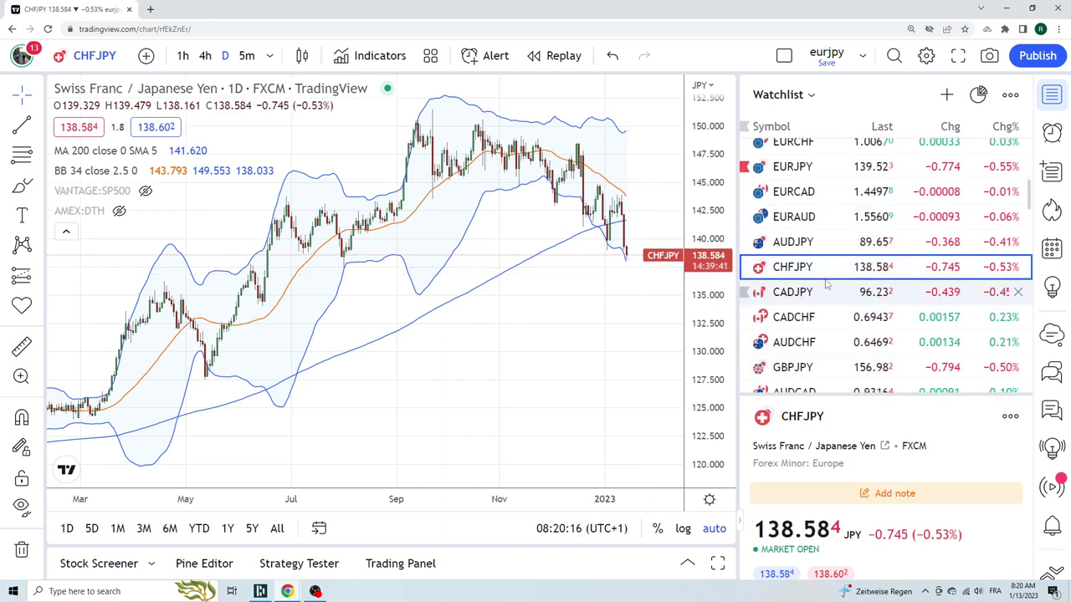
pyautogui.scroll(-1, 801, 288)
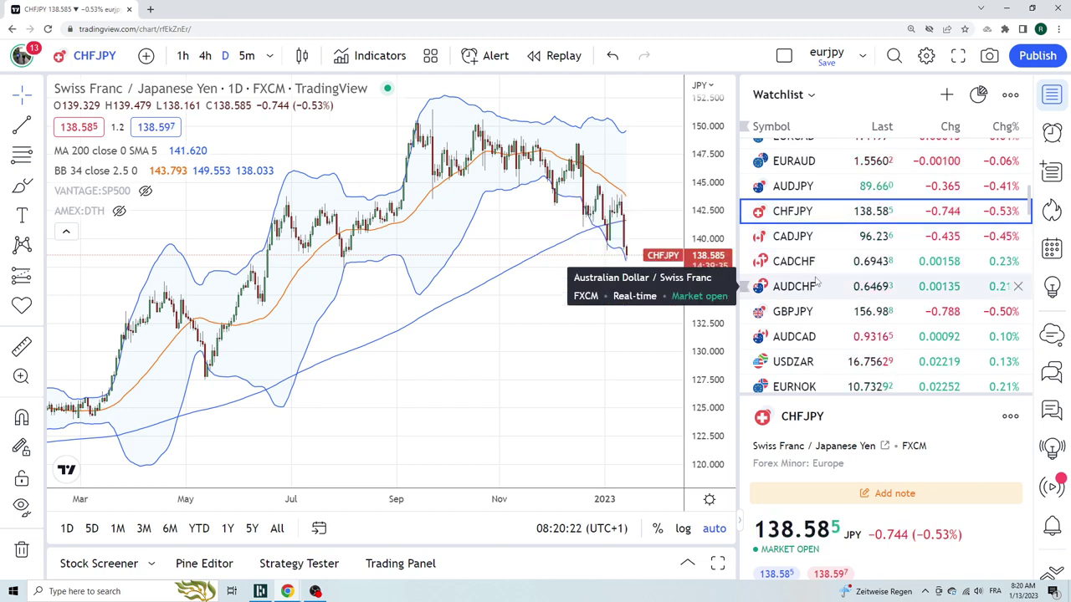
pyautogui.click(819, 241)
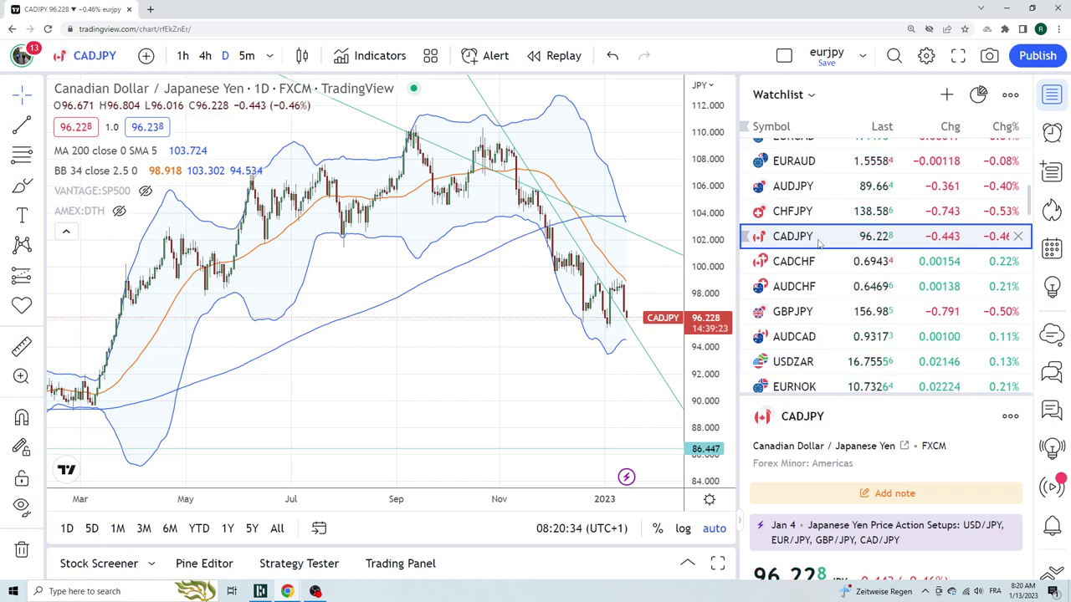
pyautogui.click(803, 361)
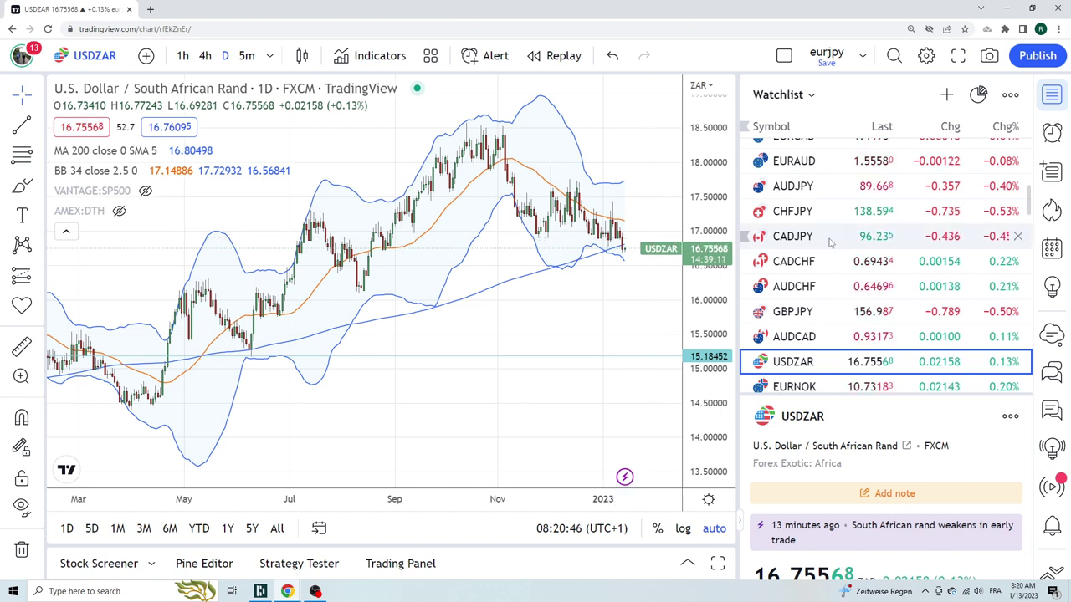
pyautogui.scroll(-1, 831, 242)
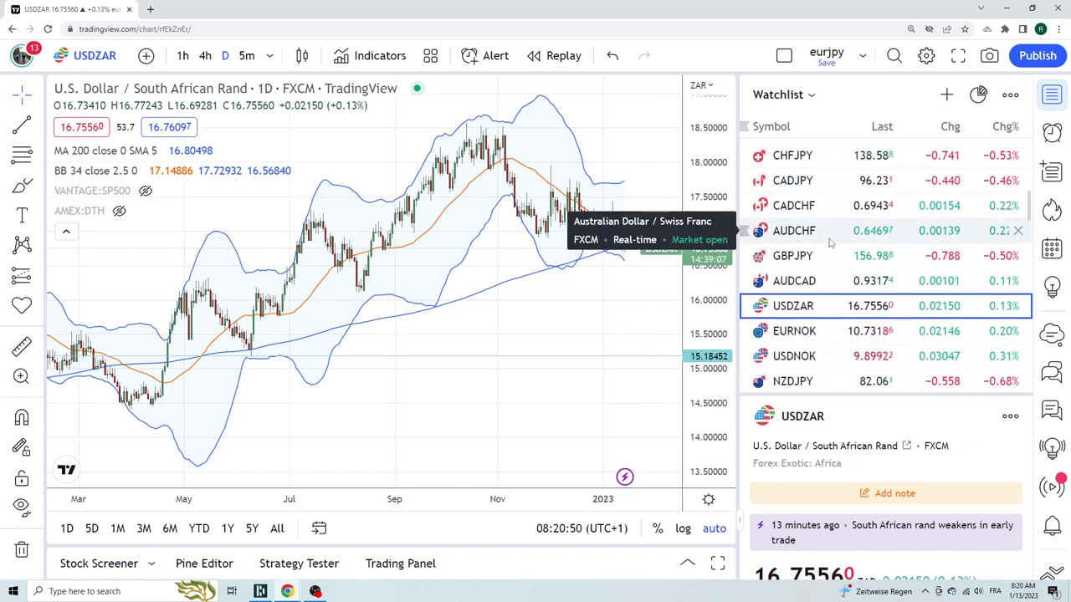
pyautogui.scroll(-1, 826, 247)
pyautogui.scroll(-1, 824, 251)
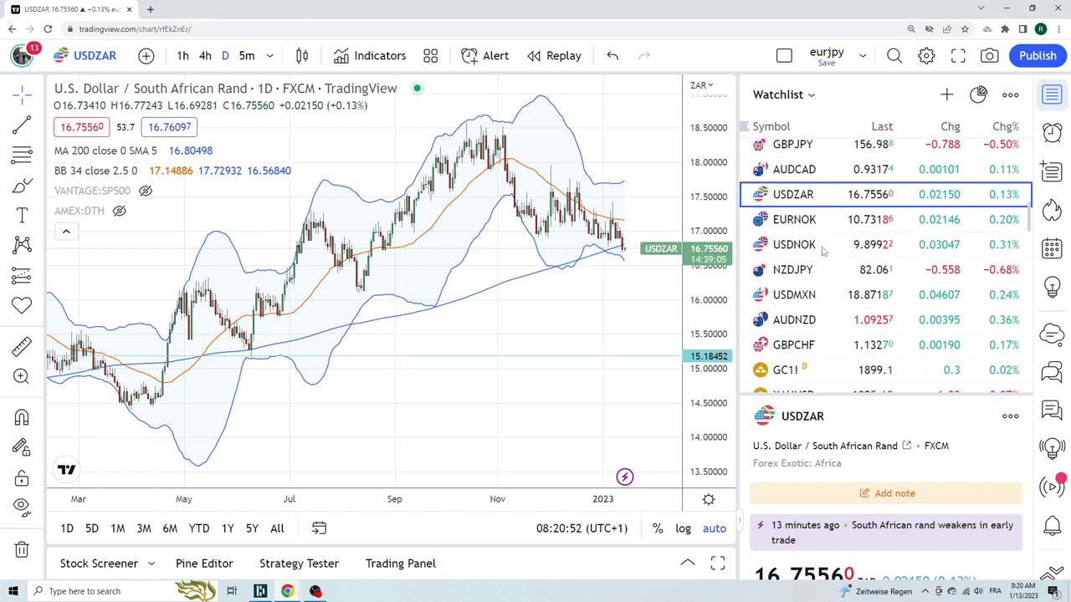
pyautogui.scroll(-1, 823, 251)
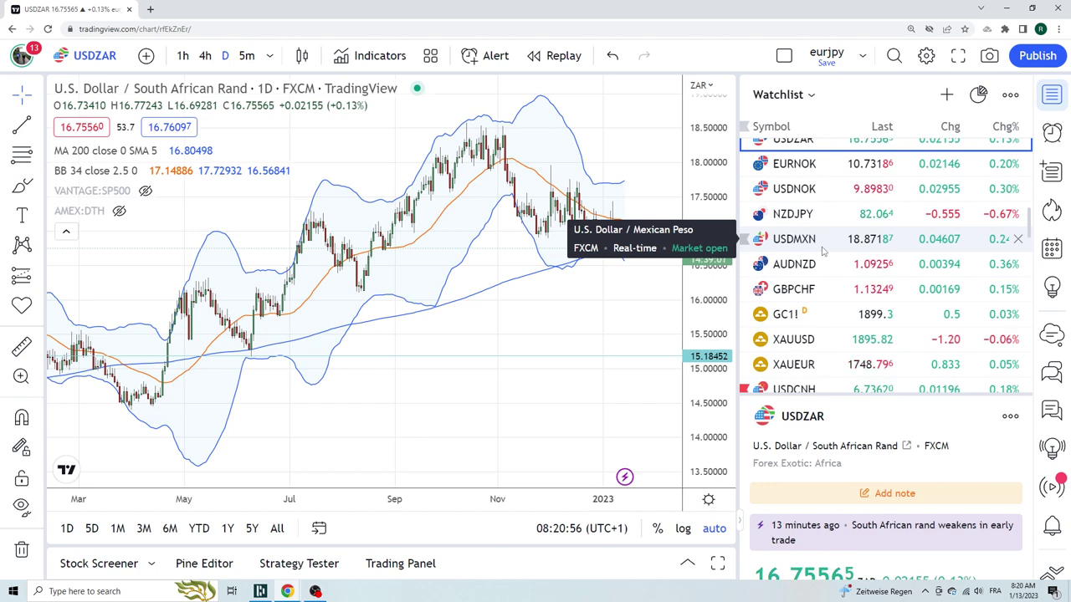
pyautogui.scroll(10, 846, 302)
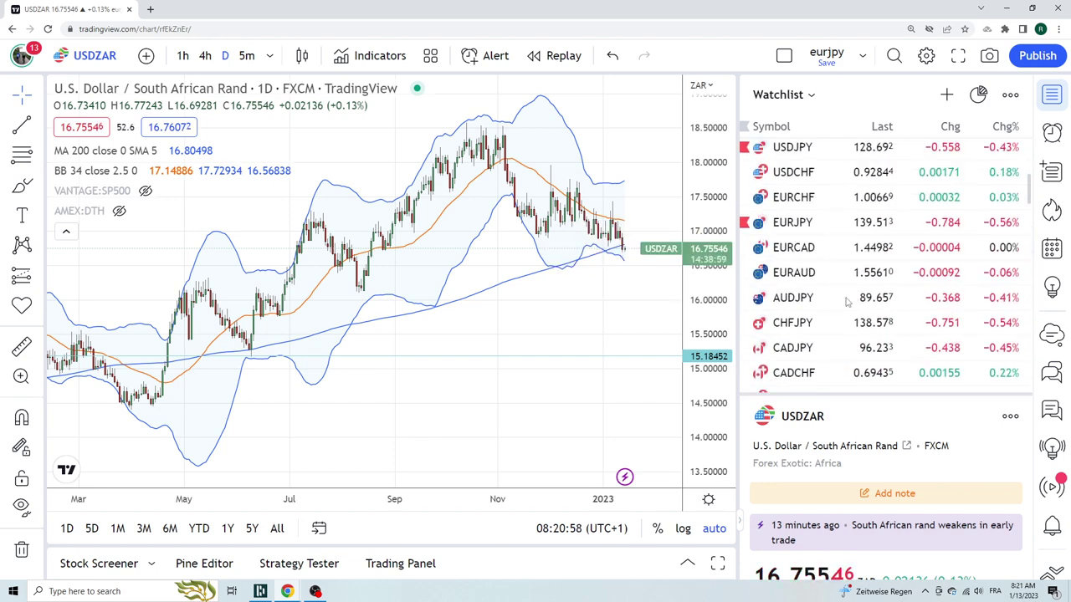
pyautogui.scroll(1, 846, 303)
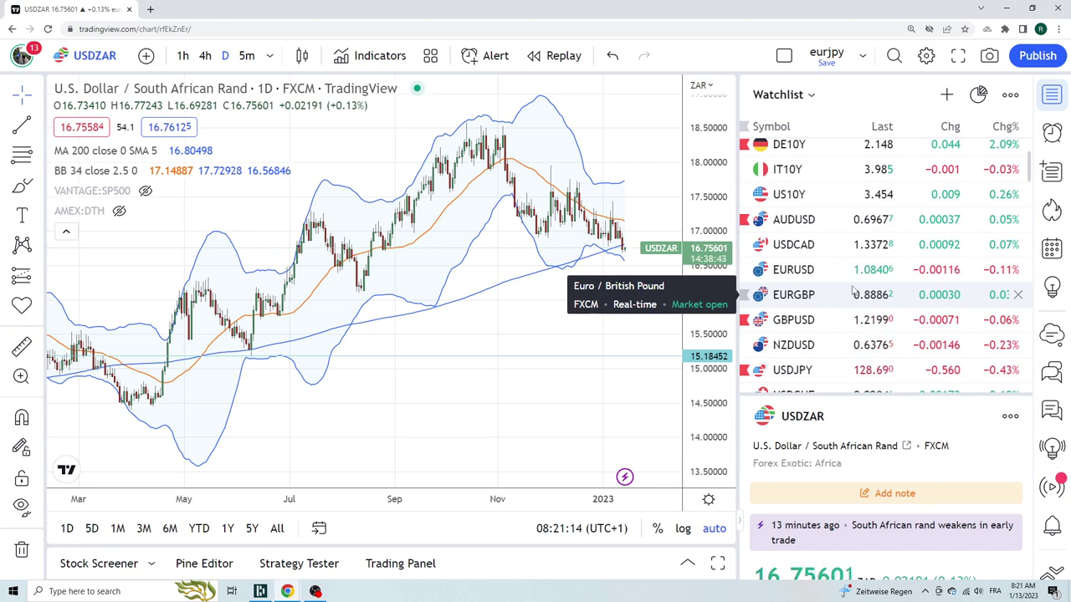
pyautogui.scroll(-3, 853, 260)
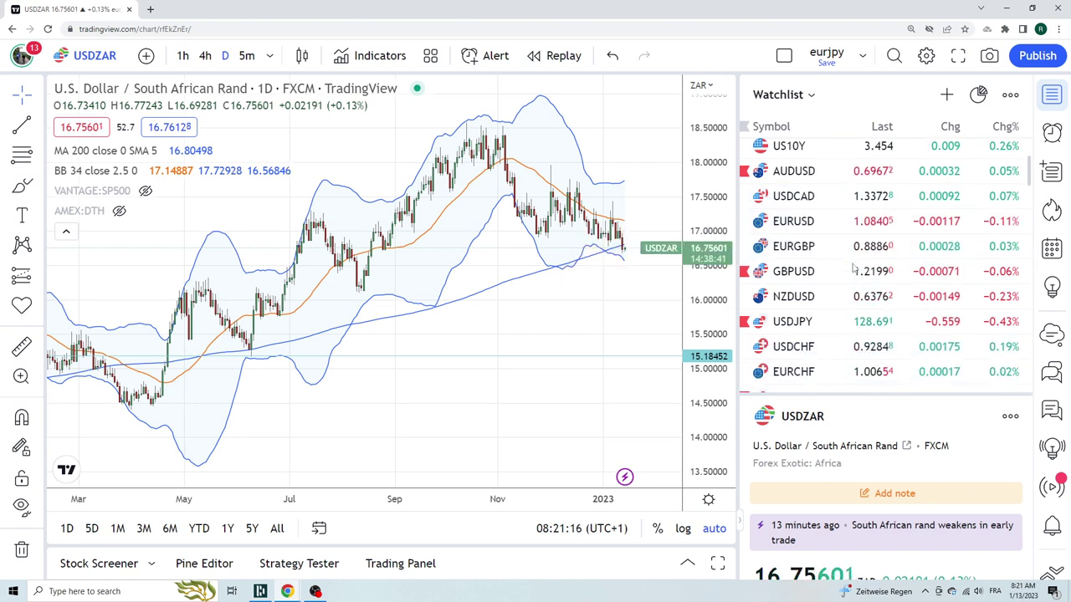